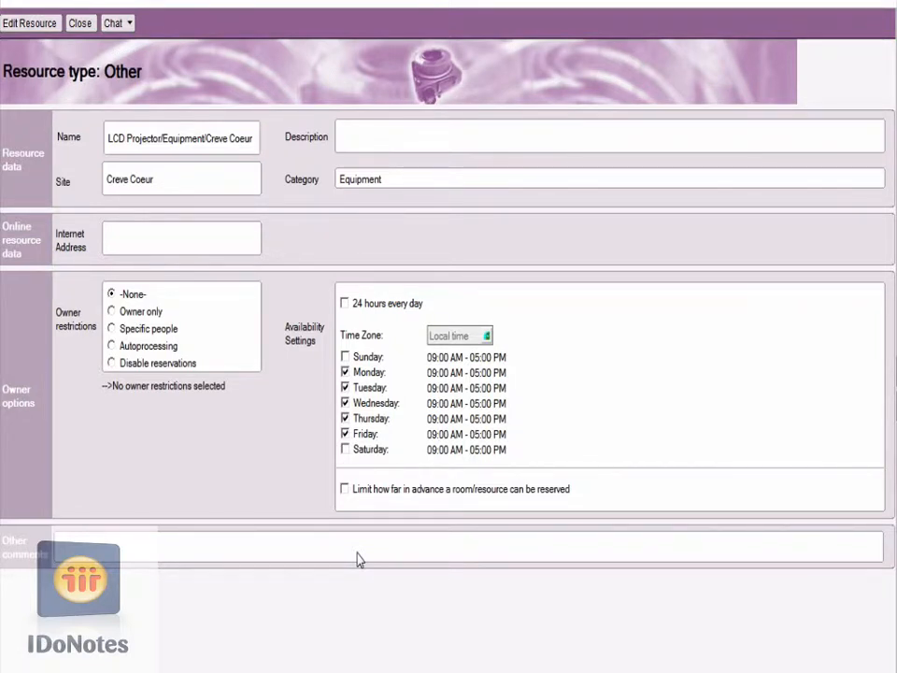
- Put the LCD Projector resource document in edit mode and reach the File > Application options
left_click(29, 22)
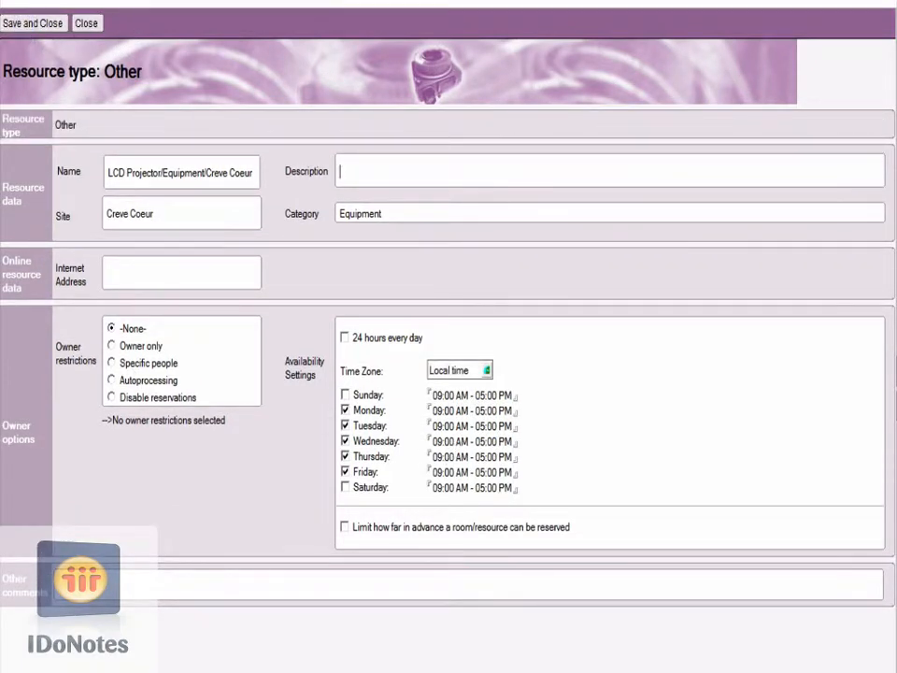
left_click(148, 5)
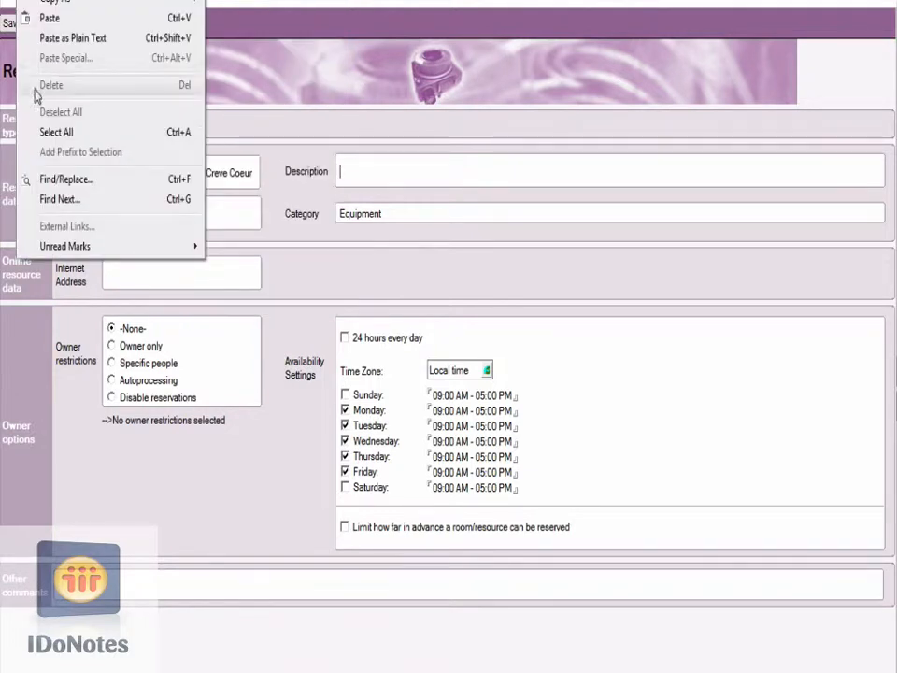
left_click(257, 570)
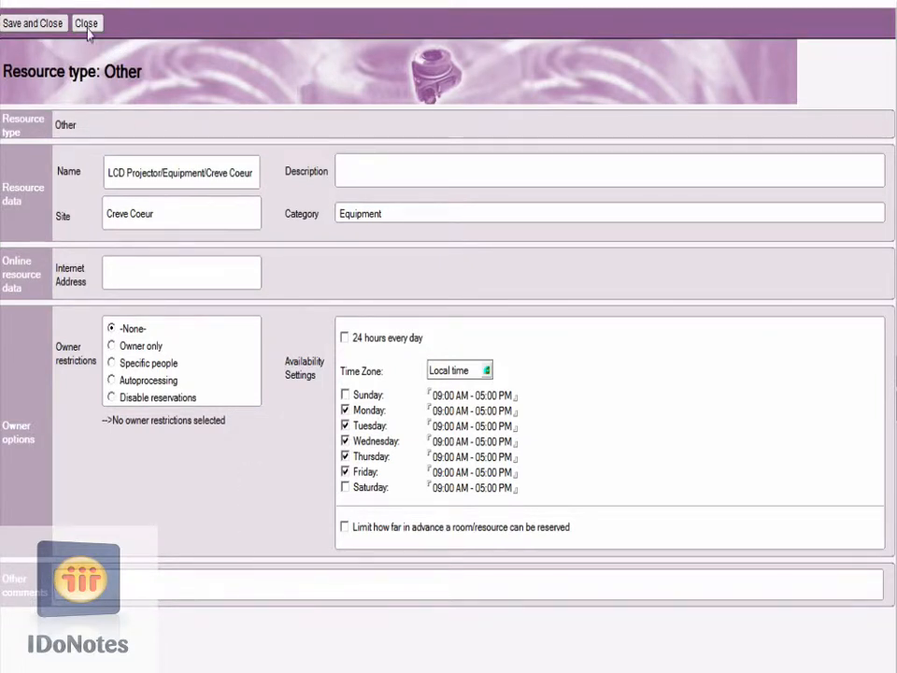
key("alt+f")
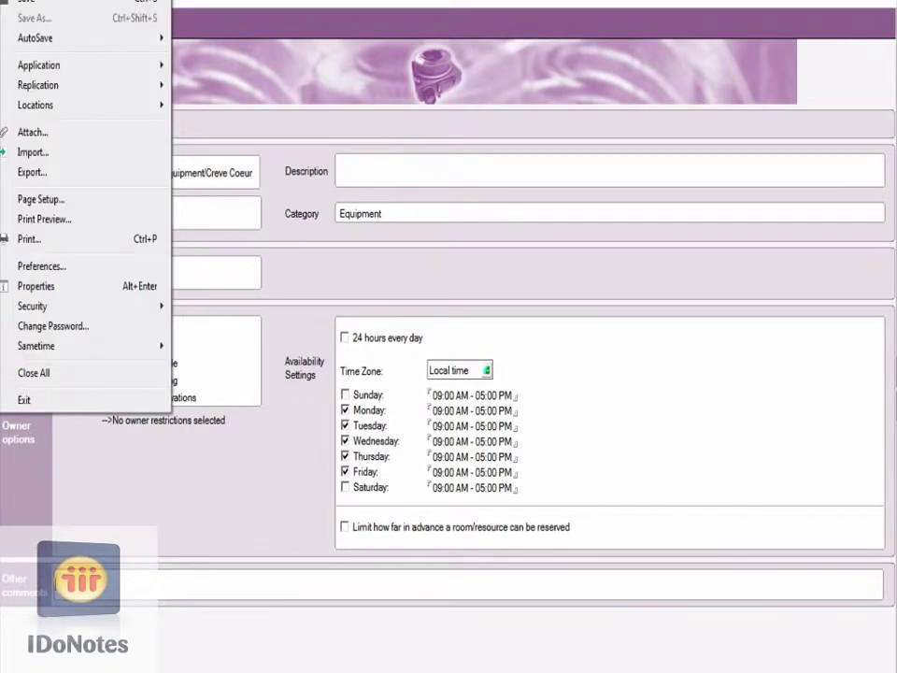
mouse_move(5, 138)
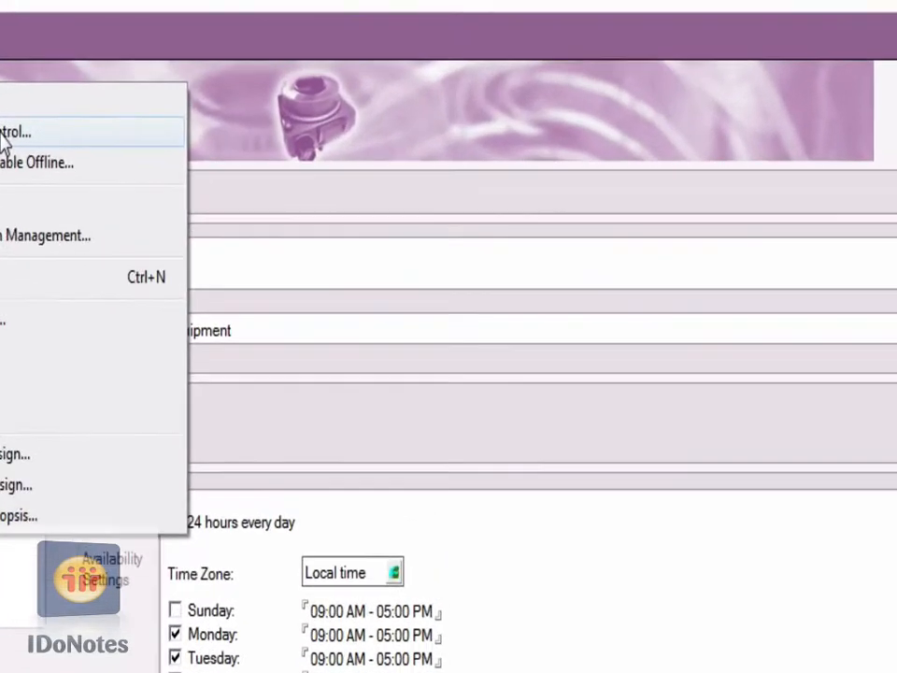
- In the Rooms and Resources access control list, grant the manager entry the [CreateResource] role
left_click(14, 132)
left_click(294, 279)
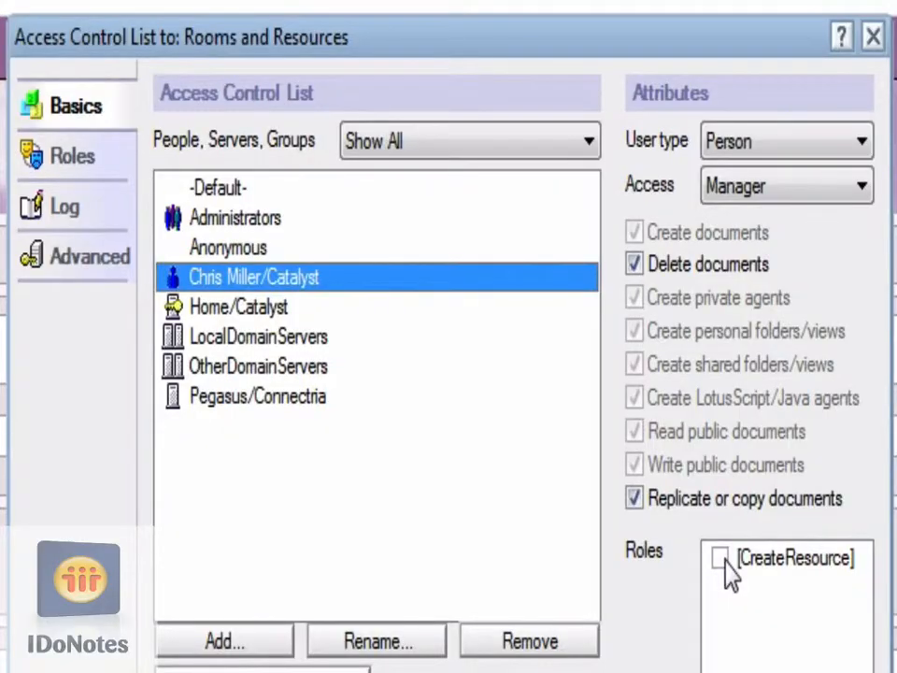
left_click(721, 559)
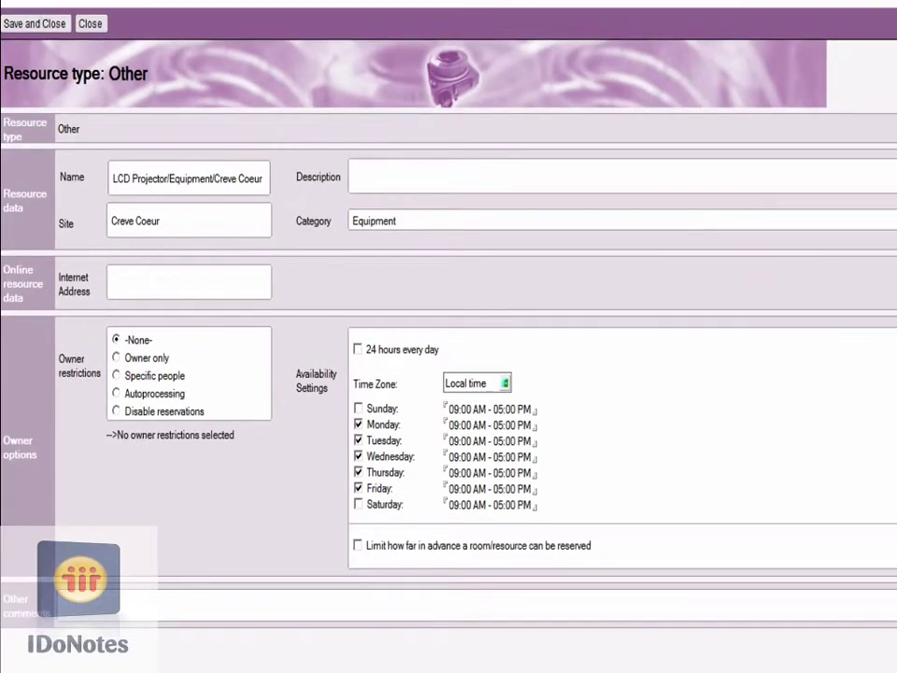
- Use the File options to close the LCD Projector document so it can be reopened with Delete Resource
left_click(33, 7)
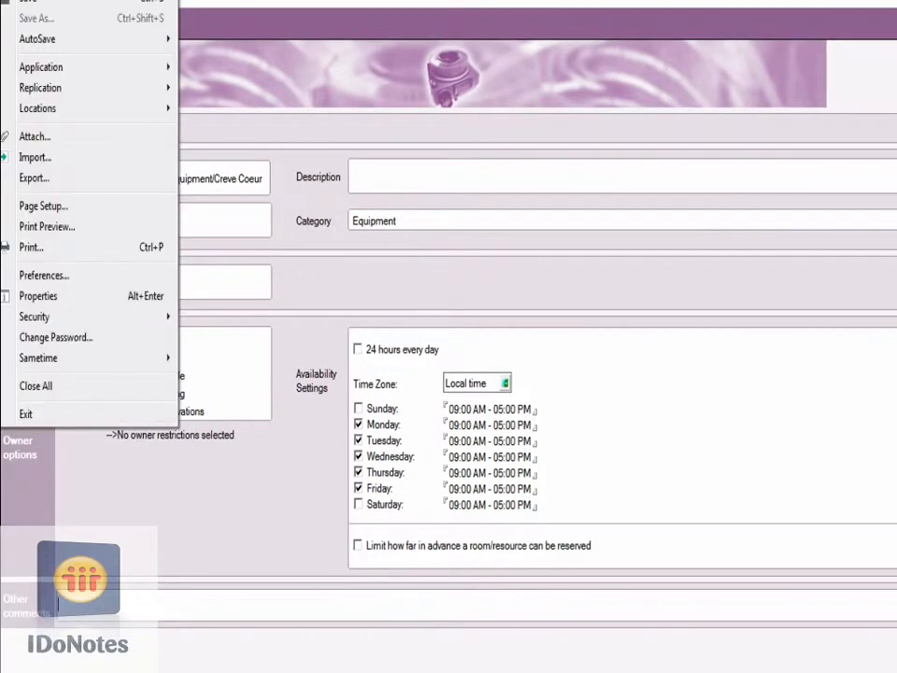